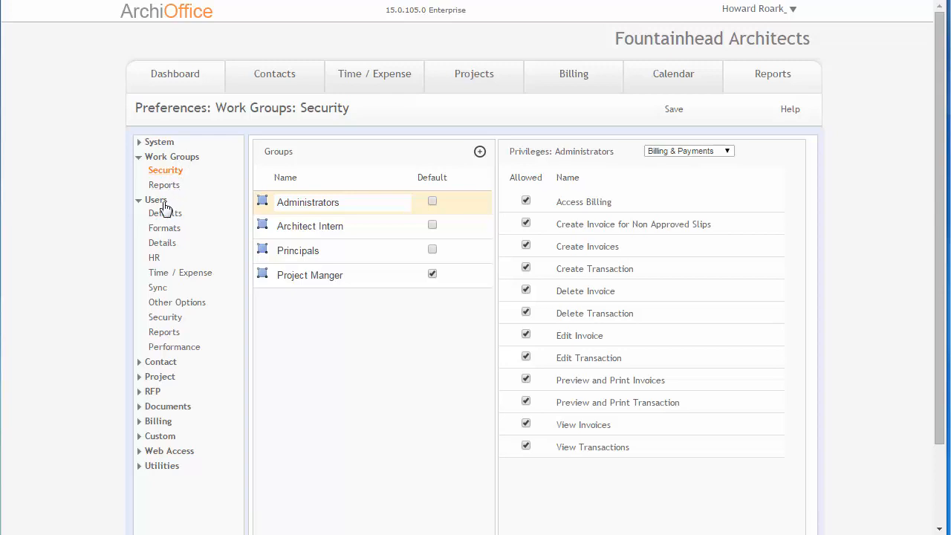
View the security and report preferences for individual users, and return to the security preferences for work groups.
left_click(165, 325)
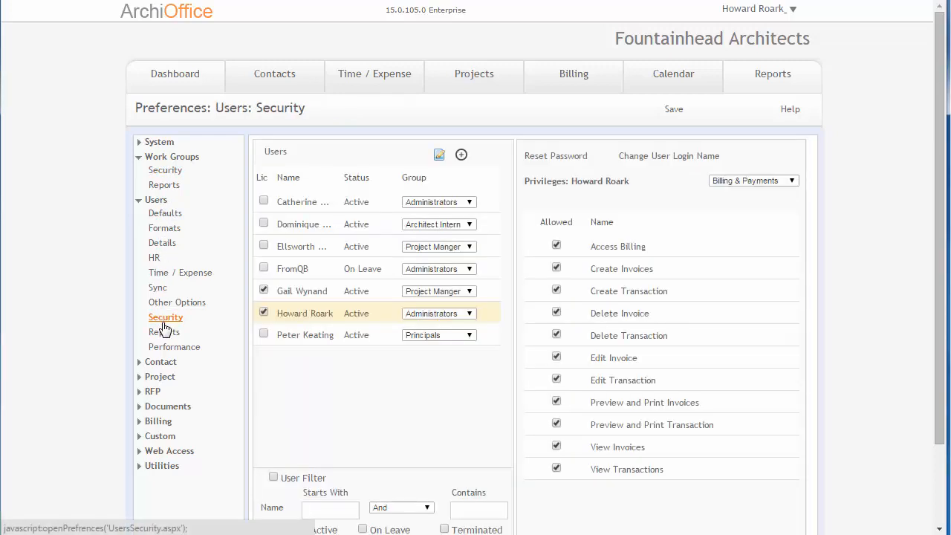
left_click(164, 332)
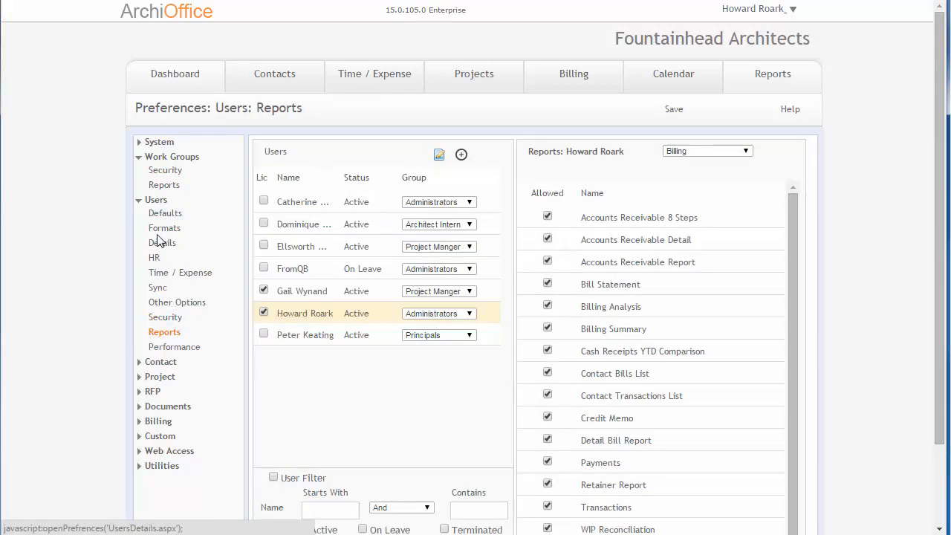
left_click(164, 172)
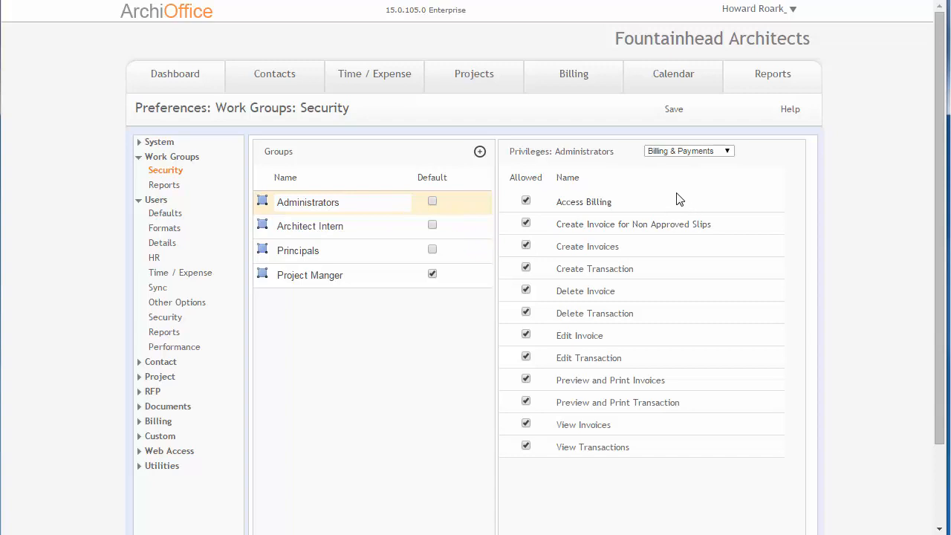
Review the Time & Expense privileges of the Administrators group.
left_click(686, 152)
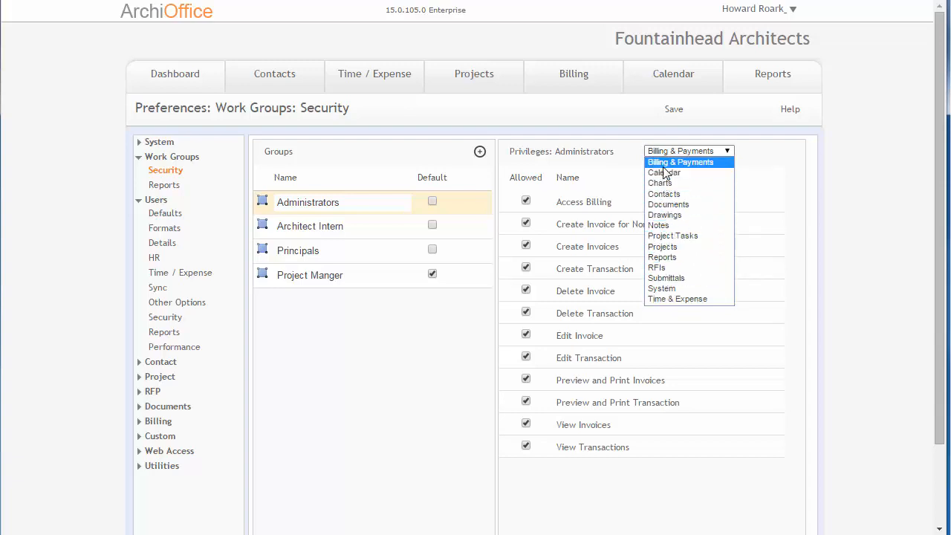
left_click(675, 298)
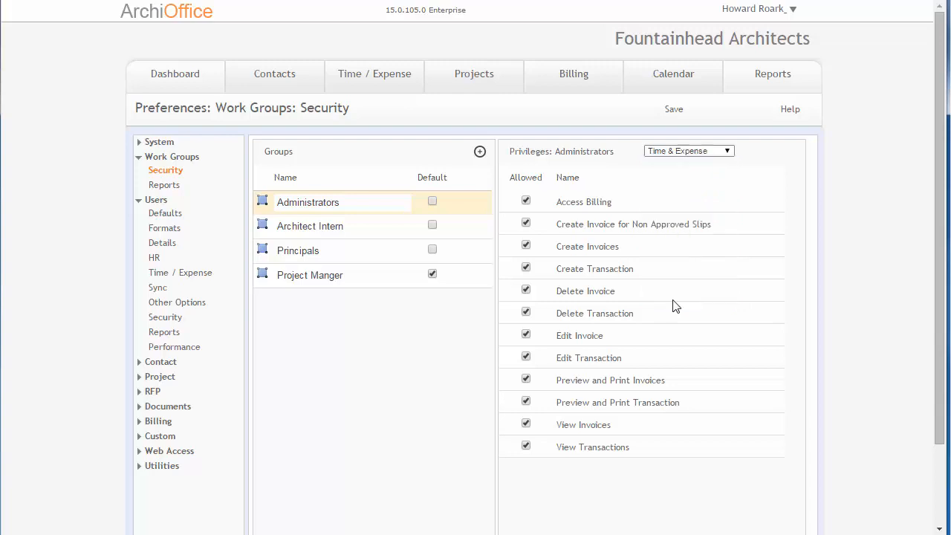
left_click(449, 102)
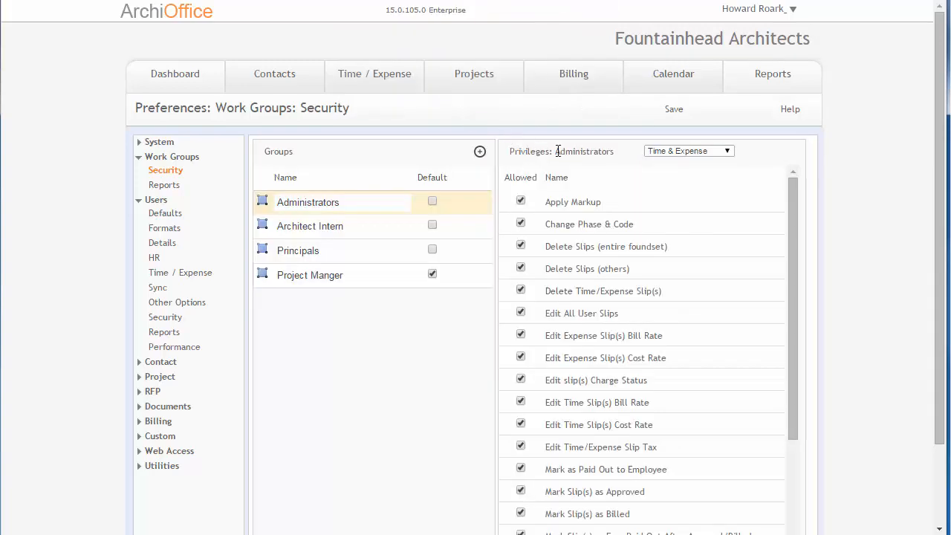
scroll(690, 292, "down", 1)
scroll(690, 291, "down", 5)
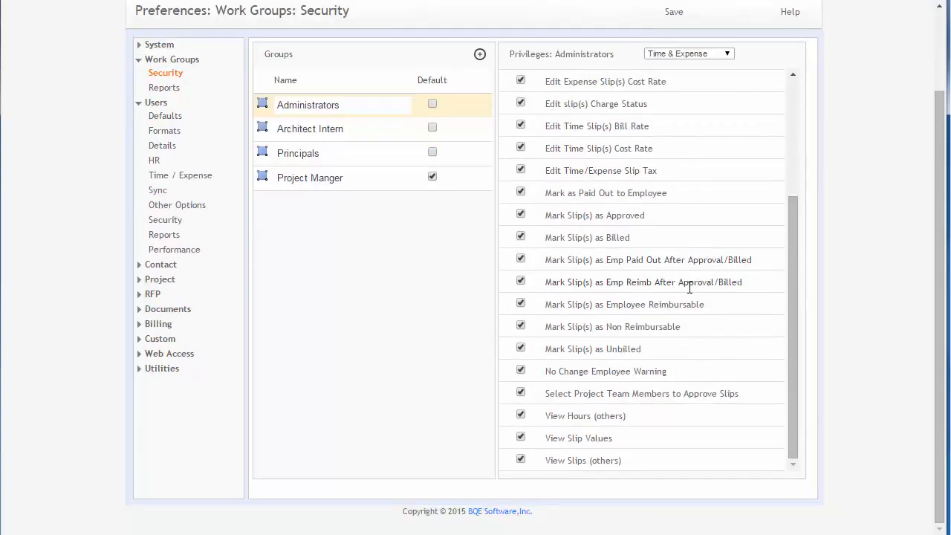
scroll(691, 282, "up", 8)
Review the Projects privileges of the Administrators group.
left_click(689, 151)
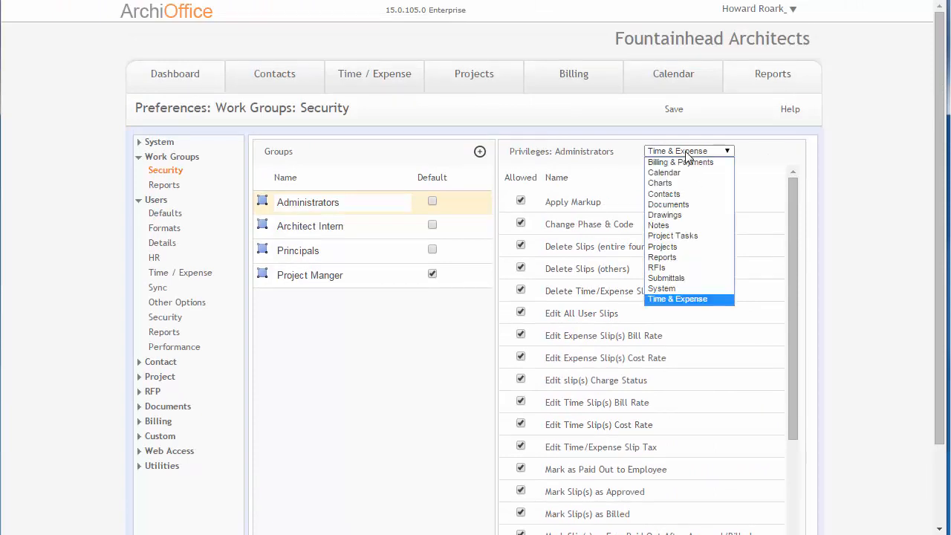
left_click(676, 248)
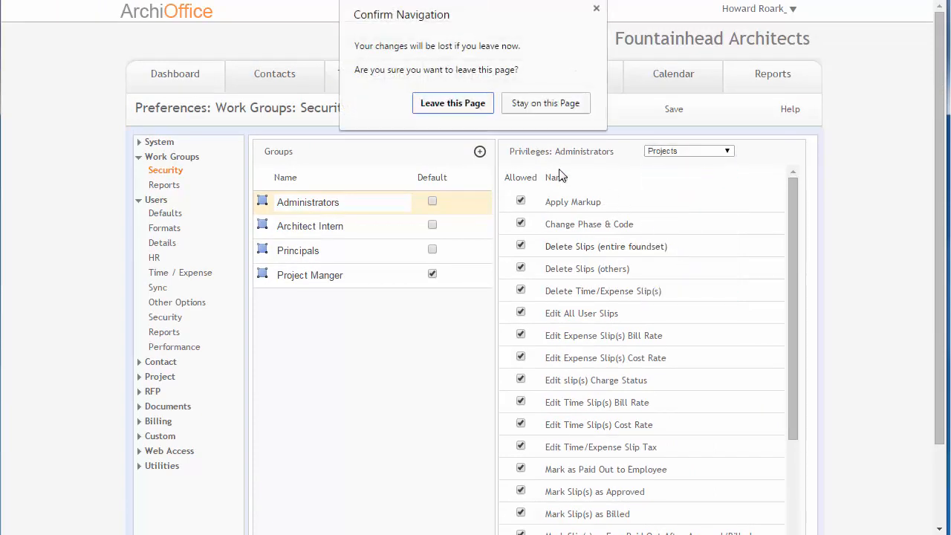
left_click(433, 110)
scroll(627, 230, "down", 5)
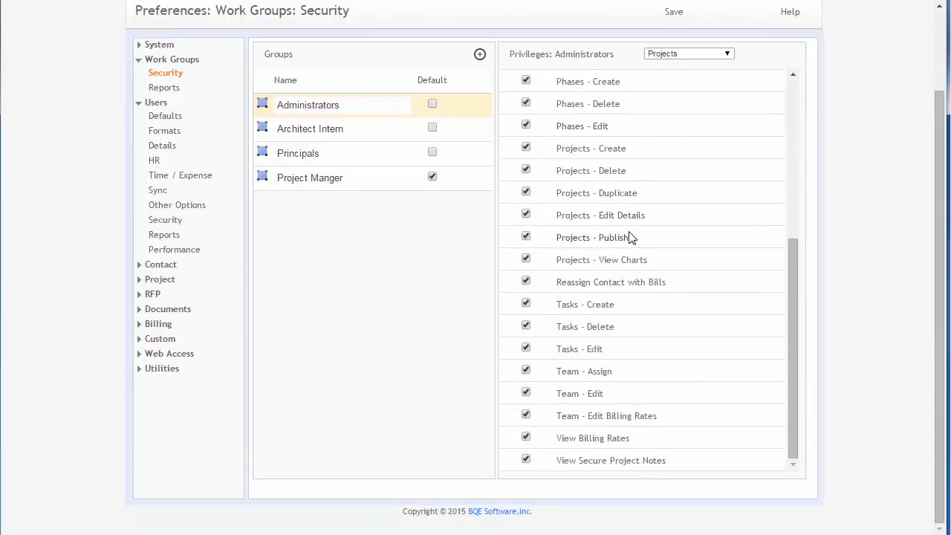
scroll(628, 236, "up", 8)
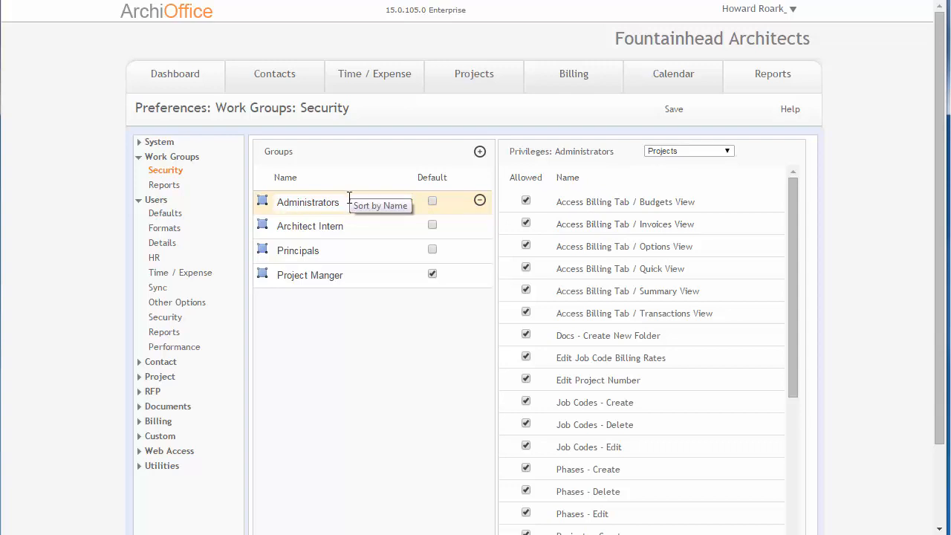
Disallow the Billing Tab Budgets, Invoices and Options views for the Principals group and save.
left_click(259, 253)
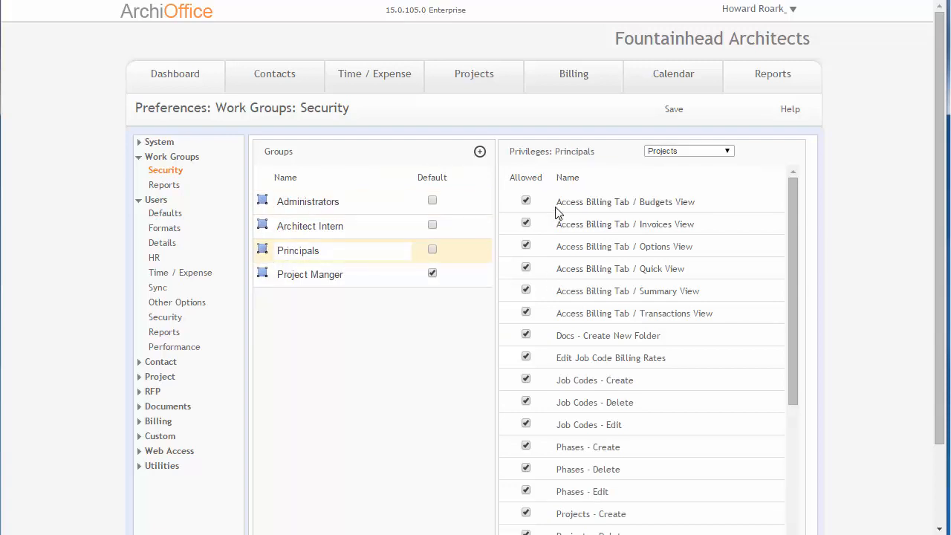
left_click(526, 202)
left_click(526, 223)
left_click(526, 245)
left_click(673, 111)
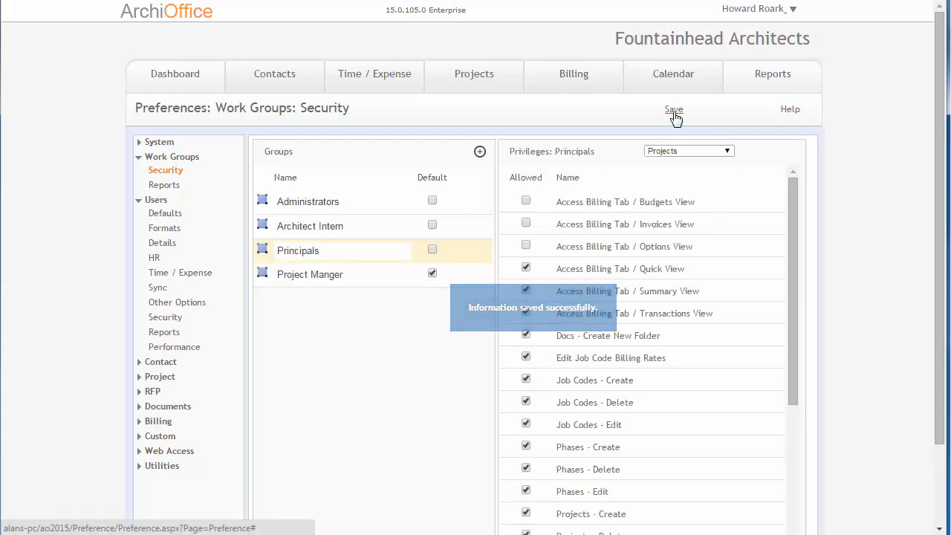
Allow the Billing Tab Options, Invoices and Budgets views again for the Principals group and save.
left_click(526, 245)
left_click(526, 223)
left_click(526, 201)
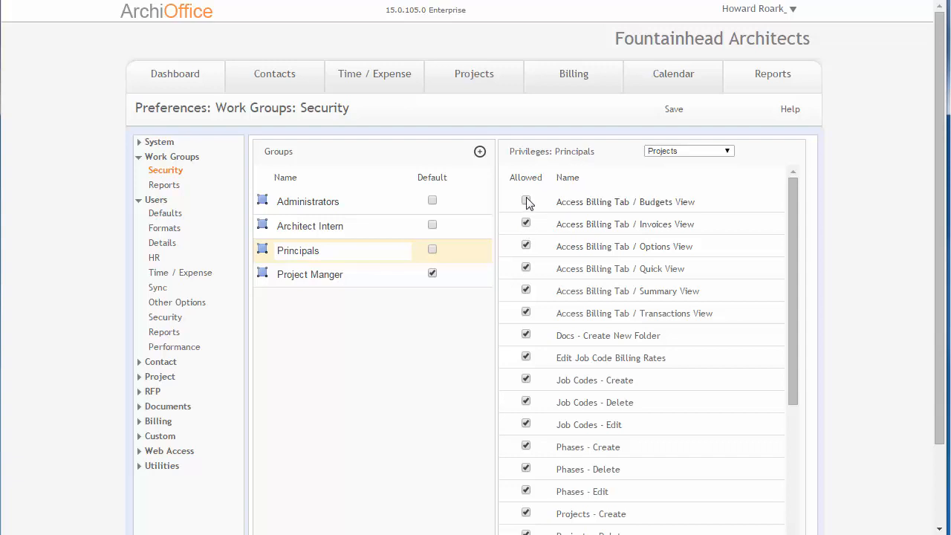
left_click(674, 110)
Make Architect Intern the default work group and save the security preferences.
double_click(310, 275)
left_click(264, 226)
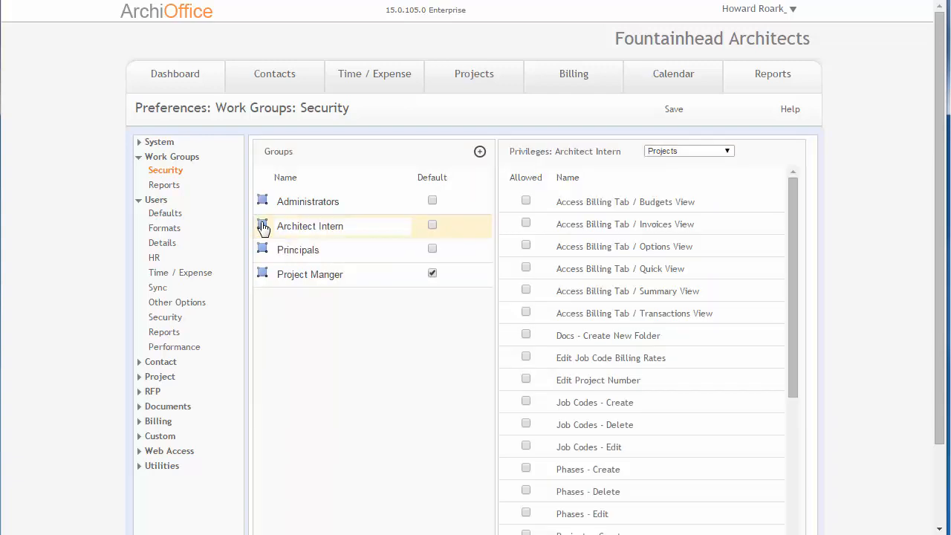
left_click(433, 224)
left_click(674, 110)
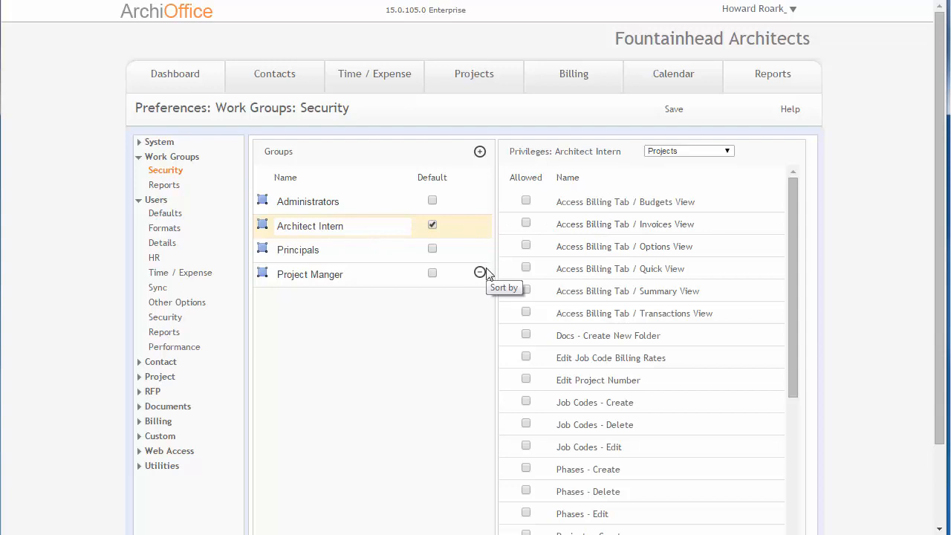
In the users' security preferences, try to move the selected licensed administrator to the Architect Intern group and save.
left_click(168, 317)
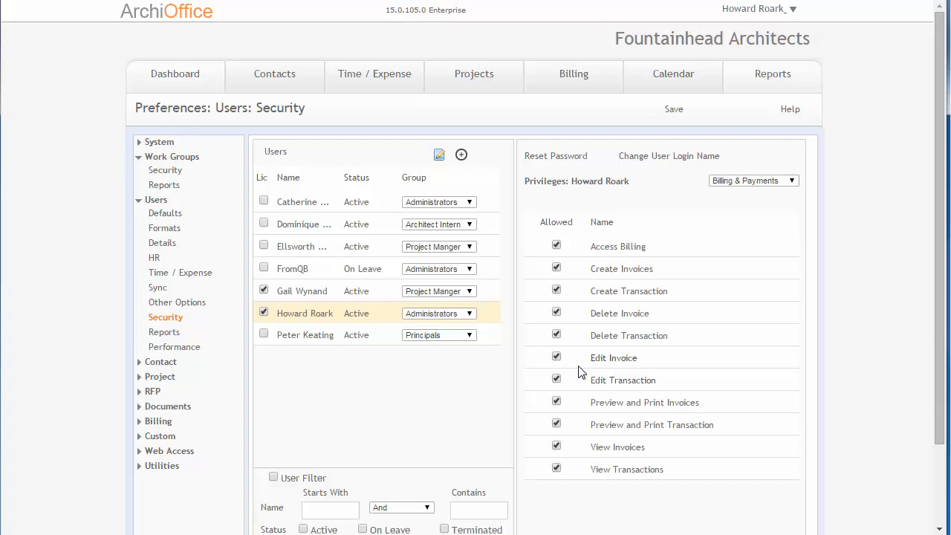
left_click(469, 314)
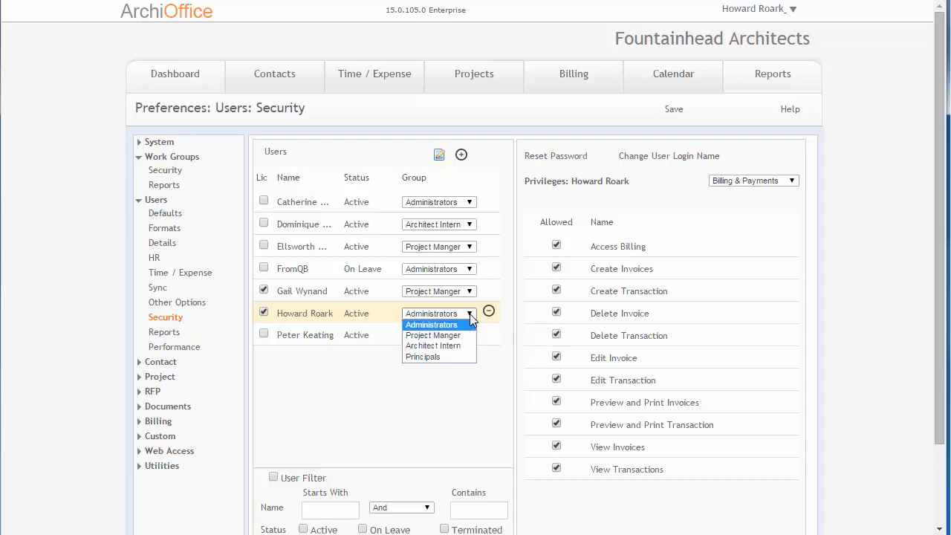
left_click(448, 348)
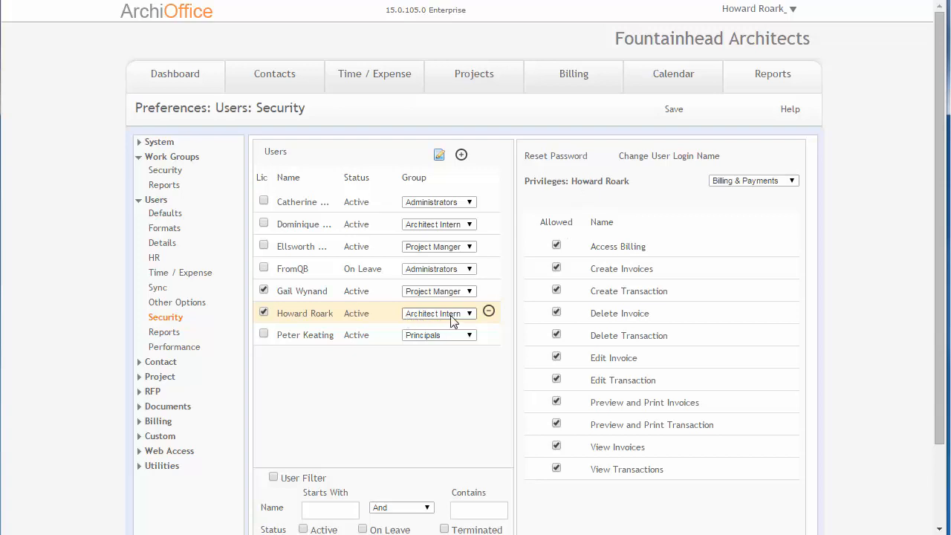
left_click(672, 112)
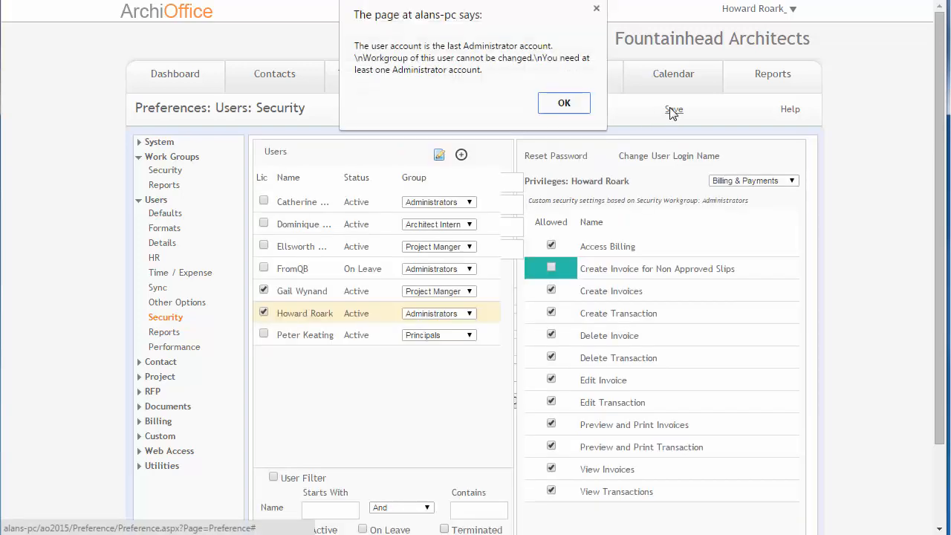
left_click(555, 111)
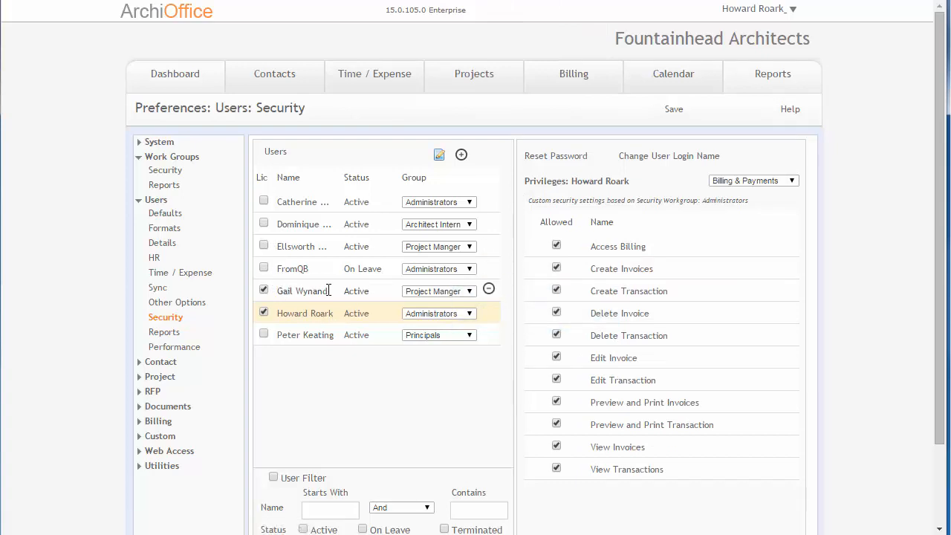
Assign a licence to the first user in the Users list and save.
left_click(413, 319)
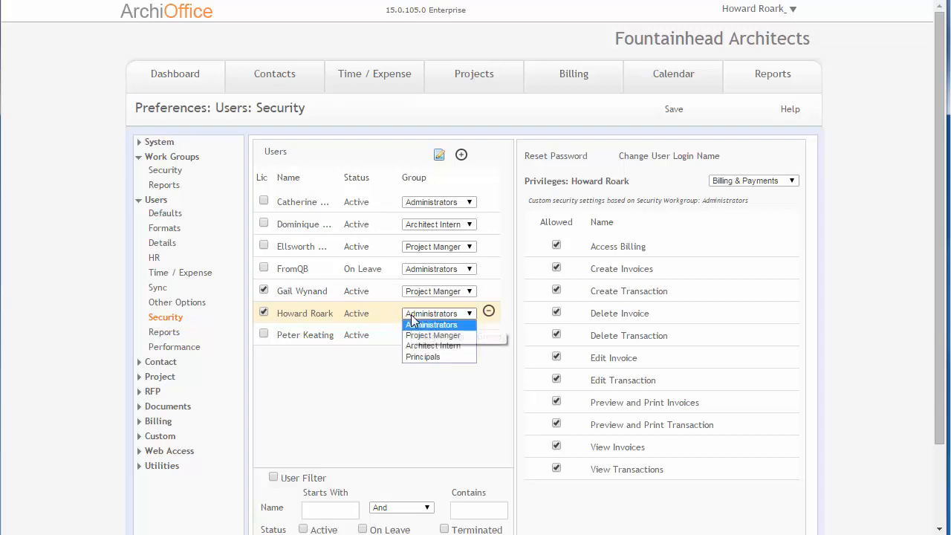
left_click(409, 318)
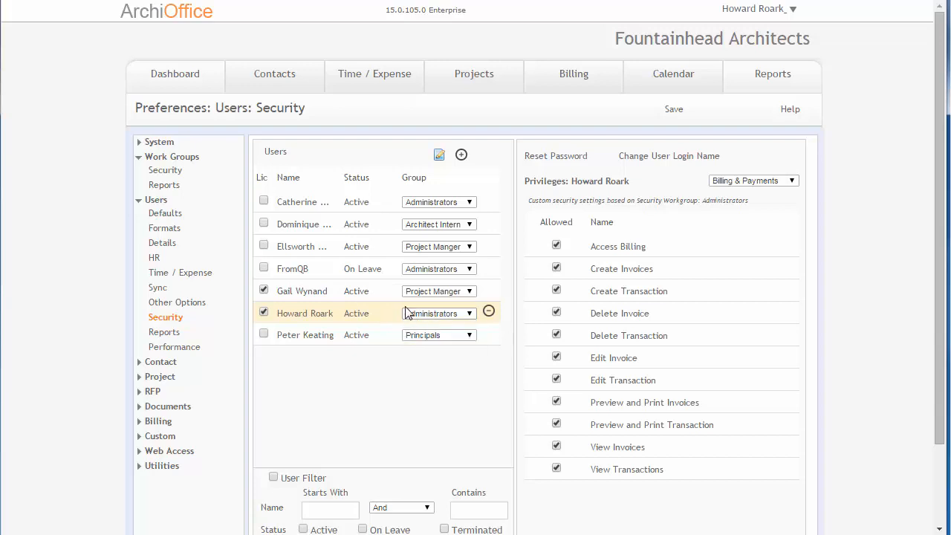
left_click(263, 202)
left_click(672, 111)
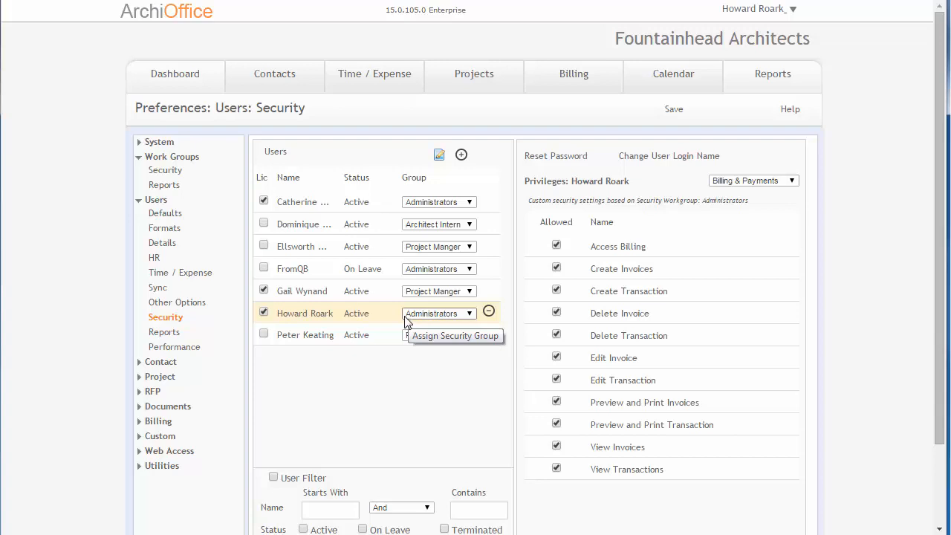
Assign the first listed user to the Architect Intern security group and save.
left_click(293, 202)
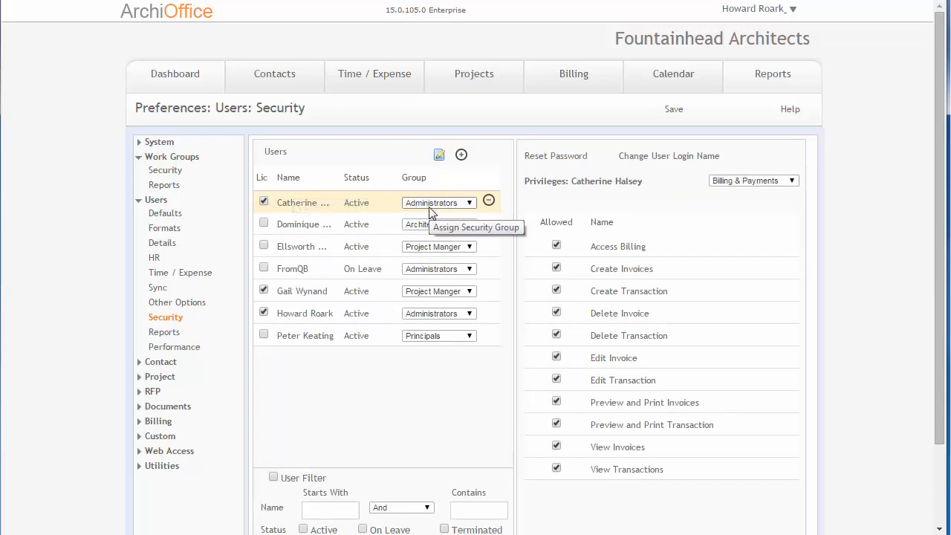
left_click(430, 206)
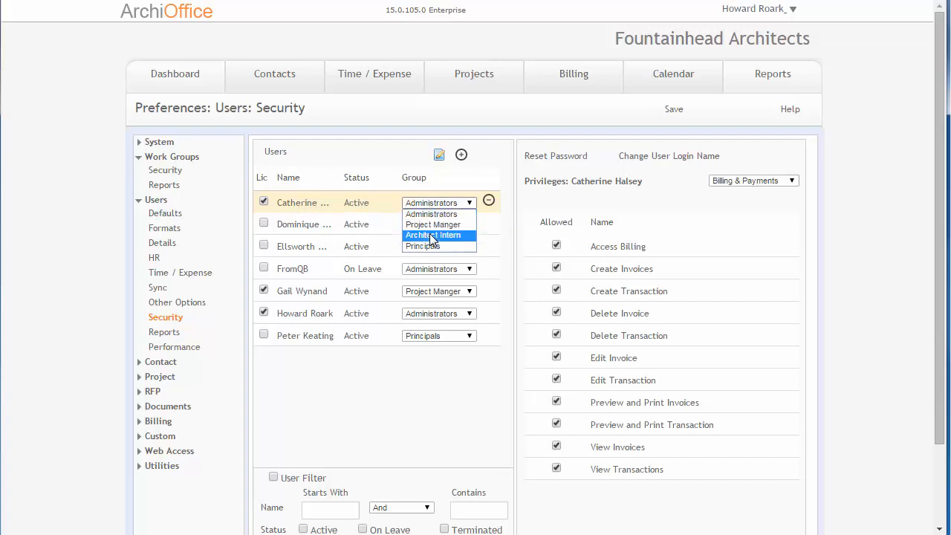
left_click(433, 236)
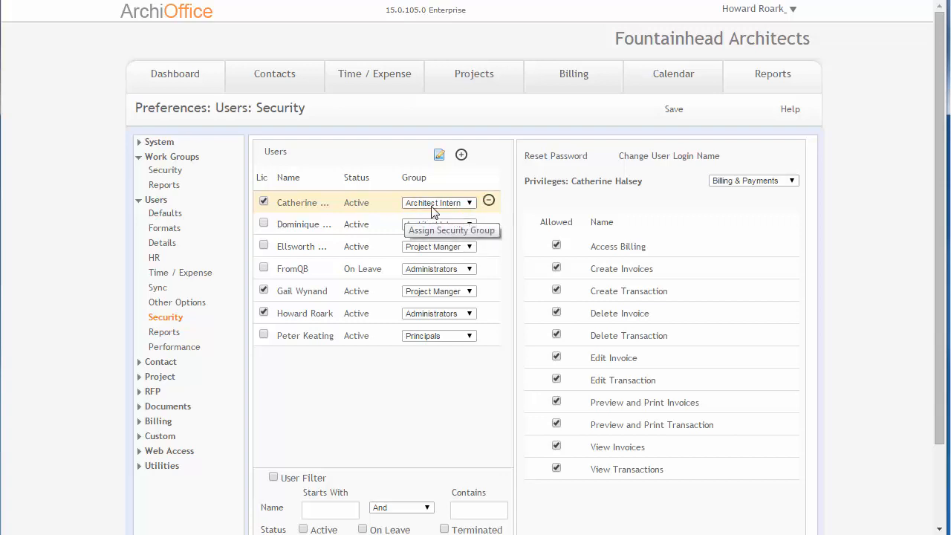
left_click(676, 114)
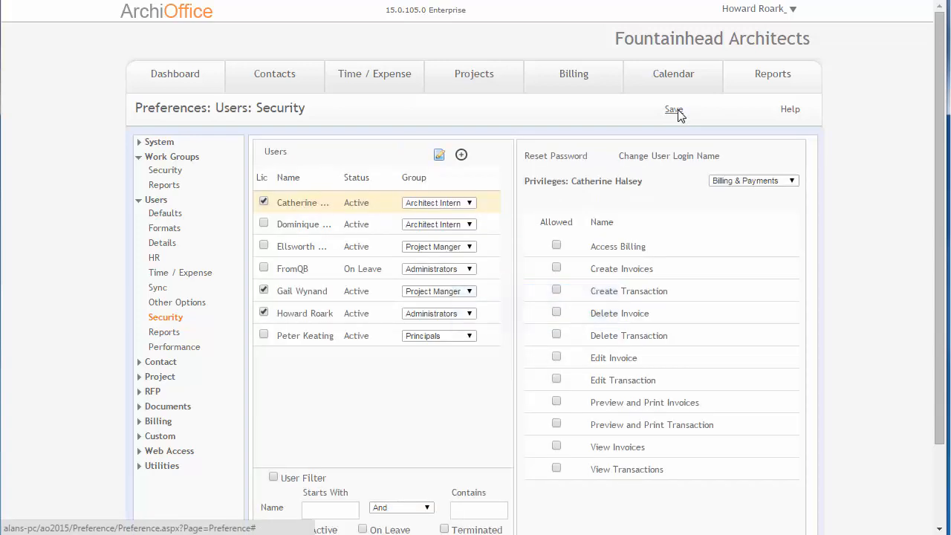
Examine the first listed user's Projects privileges under the Architect Intern group.
left_click(735, 183)
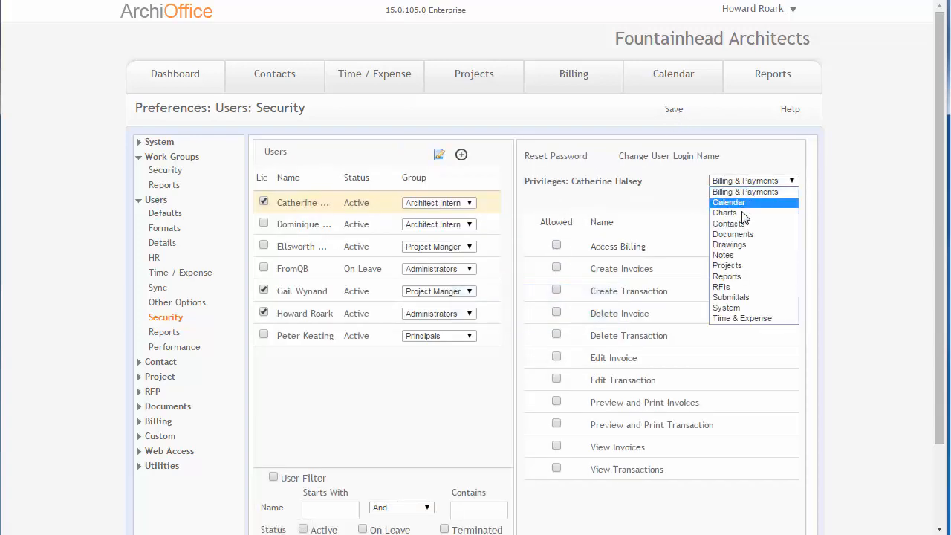
left_click(729, 266)
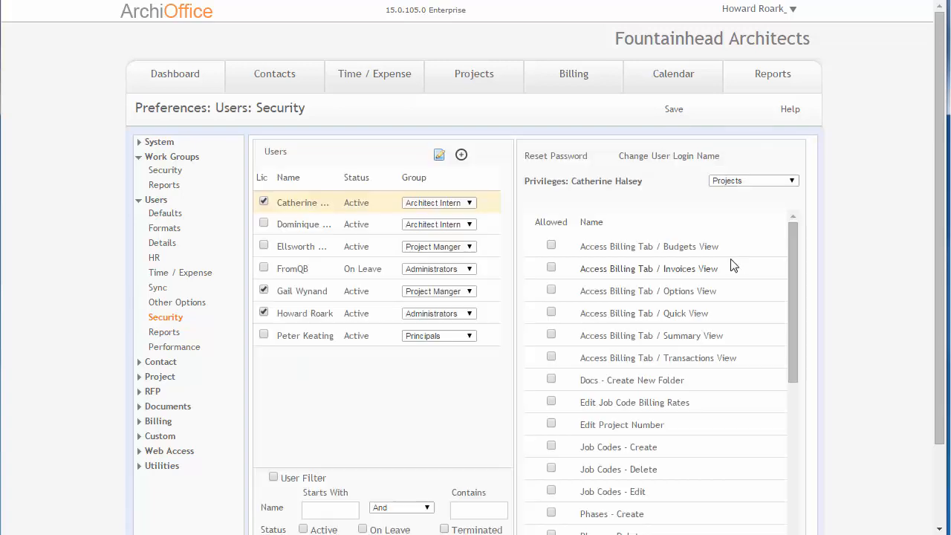
left_click(731, 183)
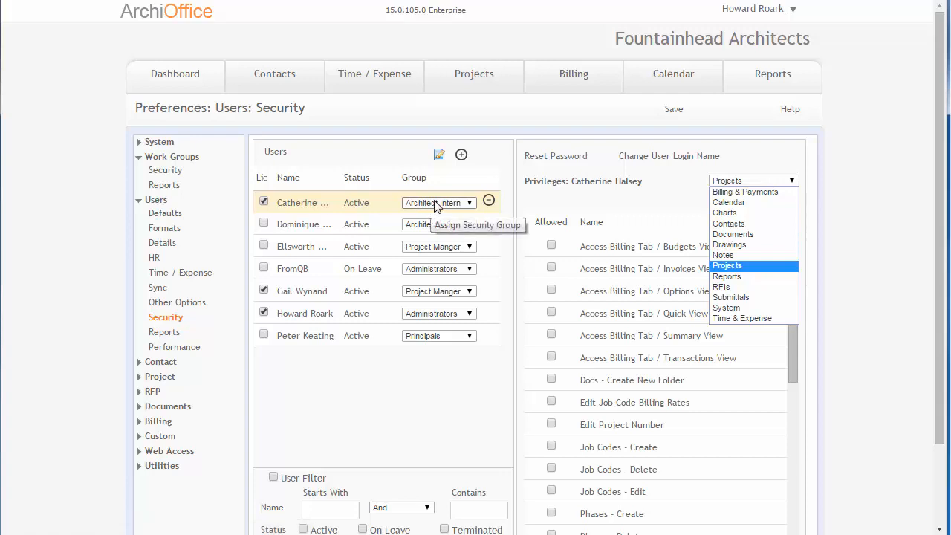
left_click(685, 209)
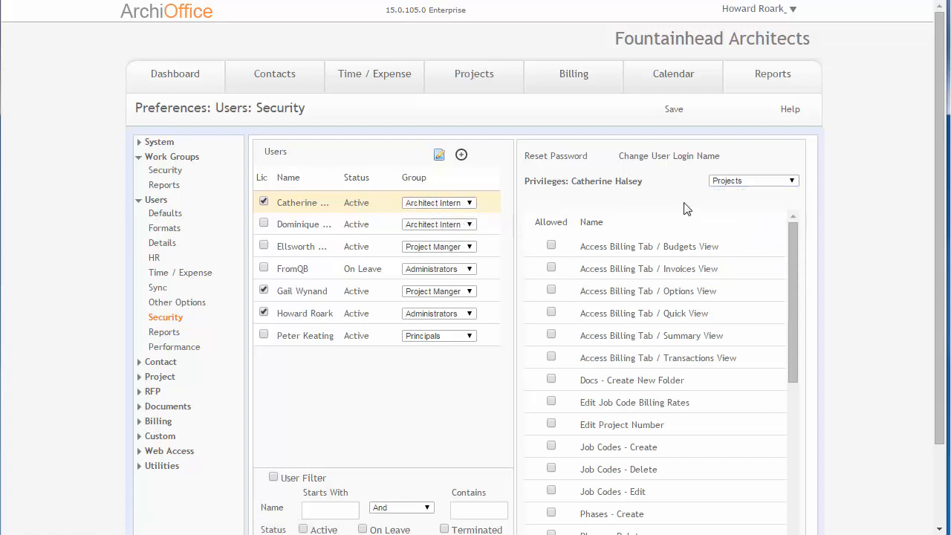
Assign the first listed user back to the Administrators security group and save.
left_click(438, 205)
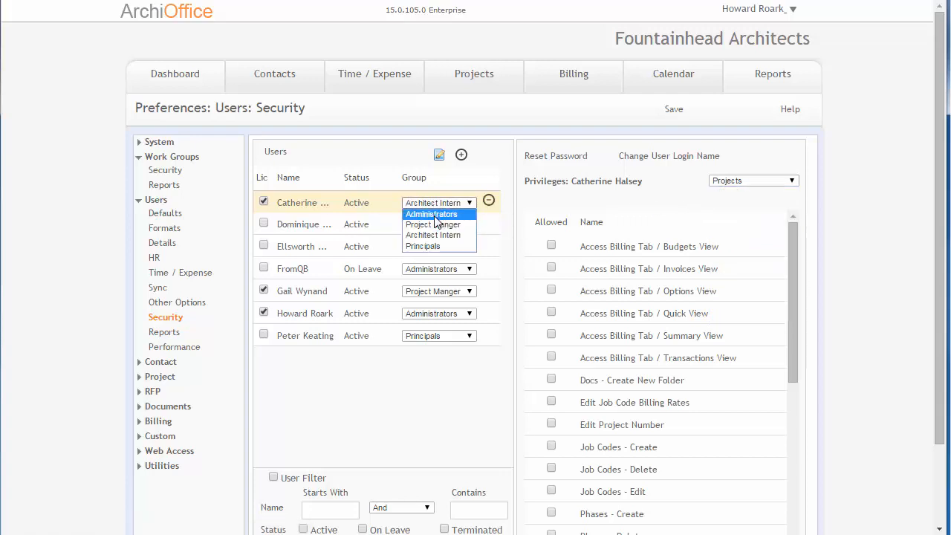
left_click(435, 216)
left_click(671, 115)
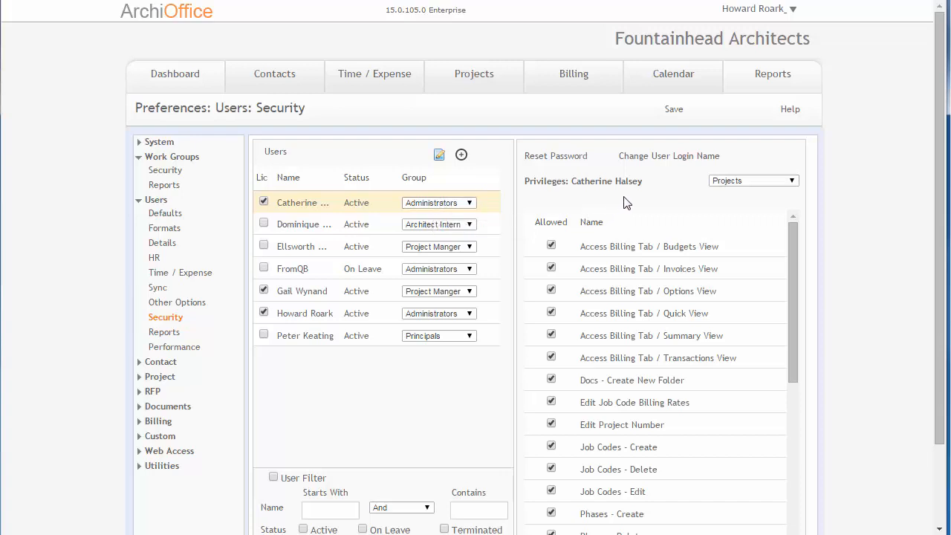
Disallow Access Preferences in the first listed user's System privileges and save.
scroll(626, 203, "down", 1)
scroll(626, 200, "up", 1)
left_click(740, 182)
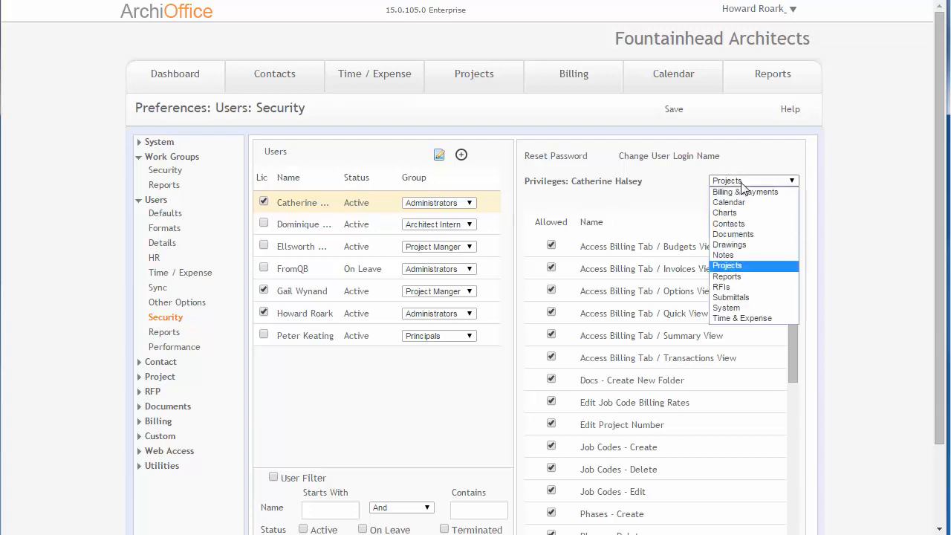
left_click(727, 307)
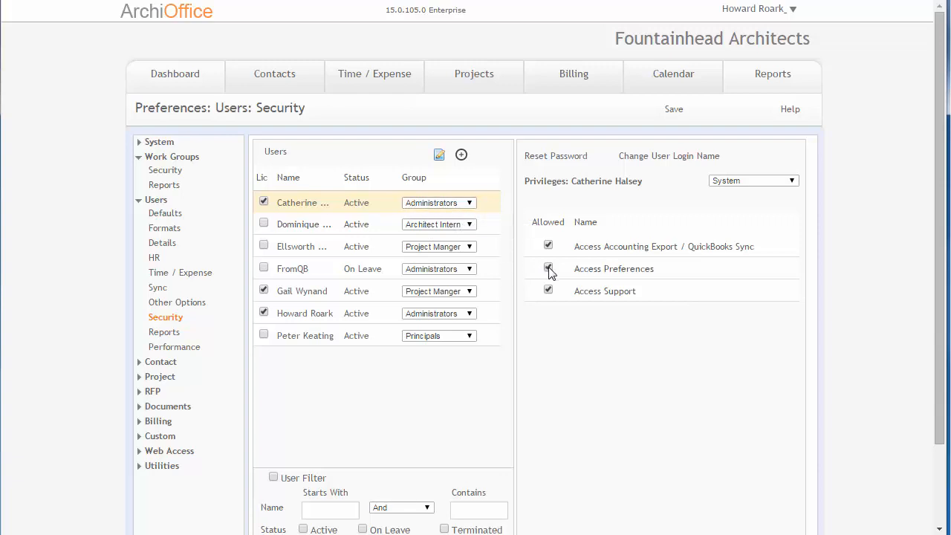
left_click(669, 117)
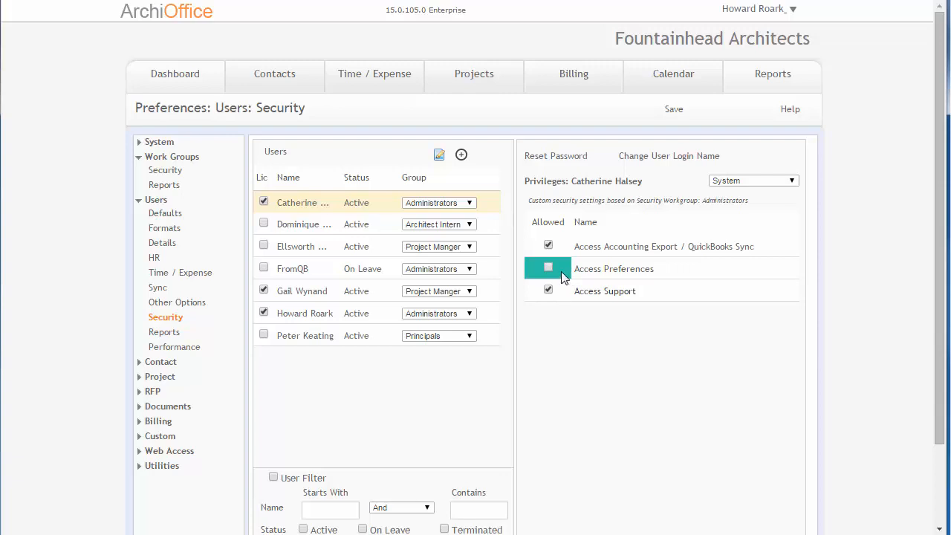
Review the report permissions of work groups and of individual users in the preferences.
left_click(164, 185)
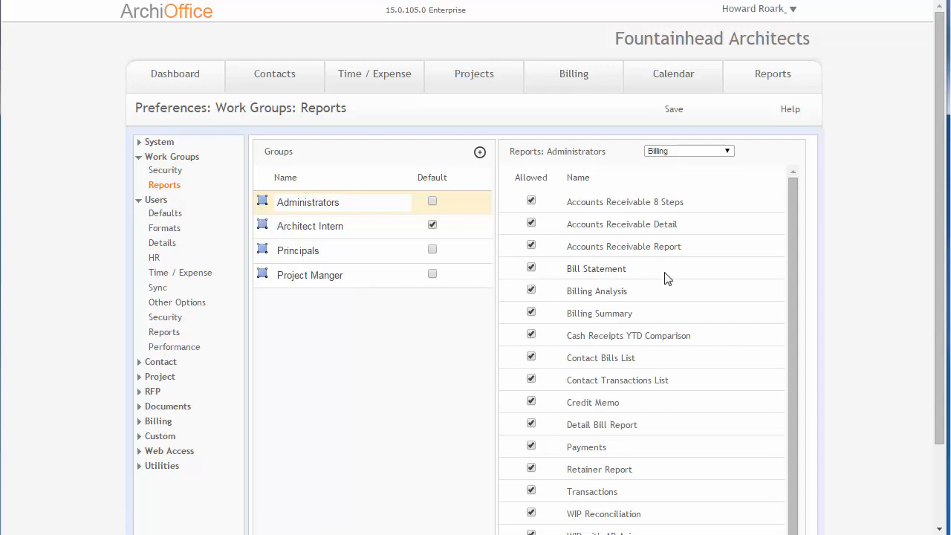
left_click(165, 318)
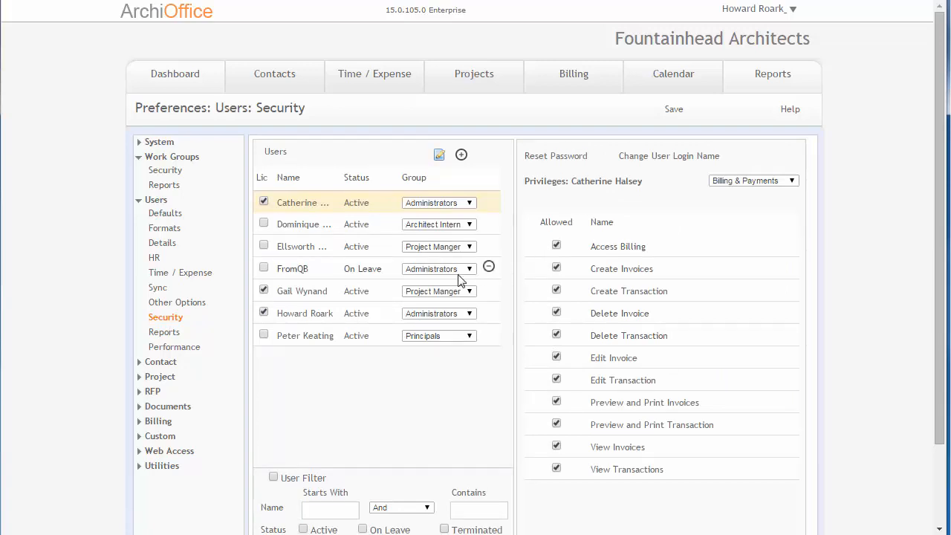
left_click(158, 334)
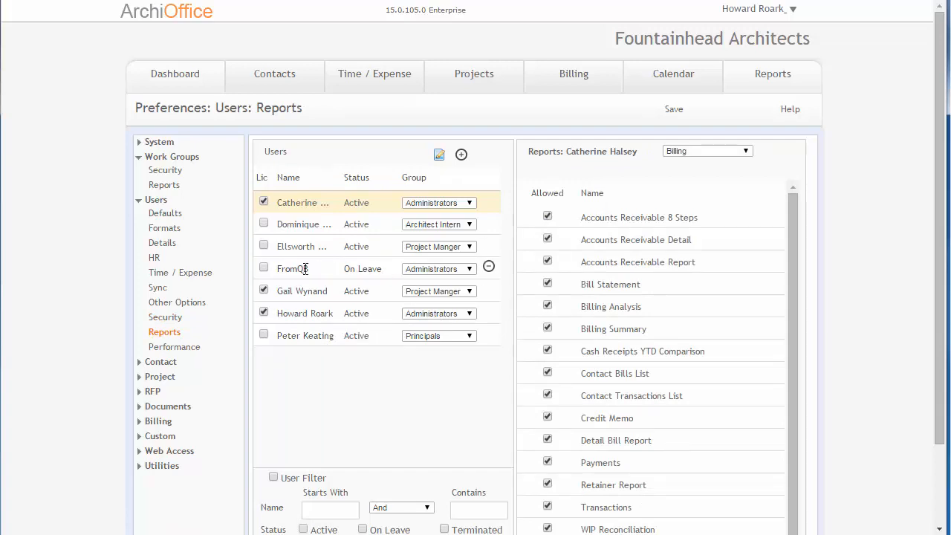
Disallow the Accounts Receivable 8 Steps, Detail and Report billing reports for the signed-in user and save.
left_click(300, 313)
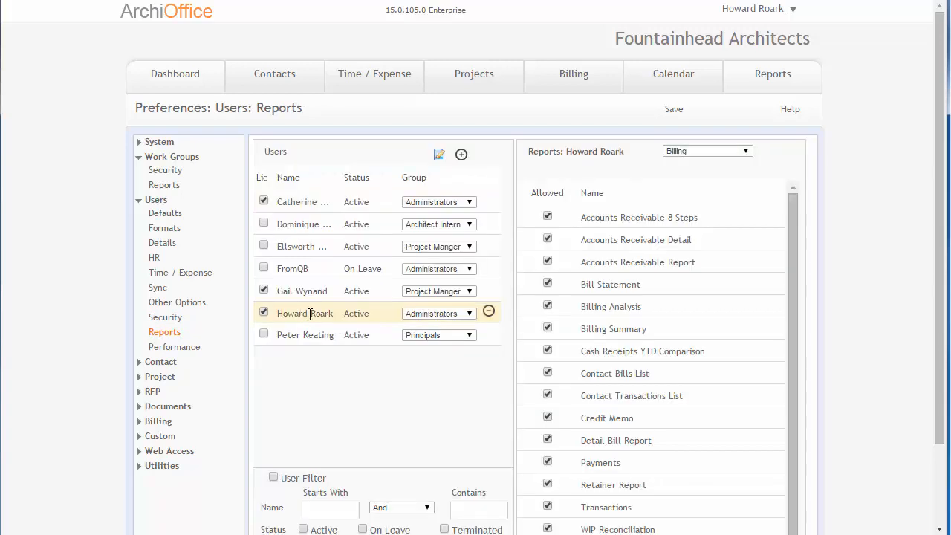
left_click(548, 217)
left_click(547, 239)
left_click(672, 118)
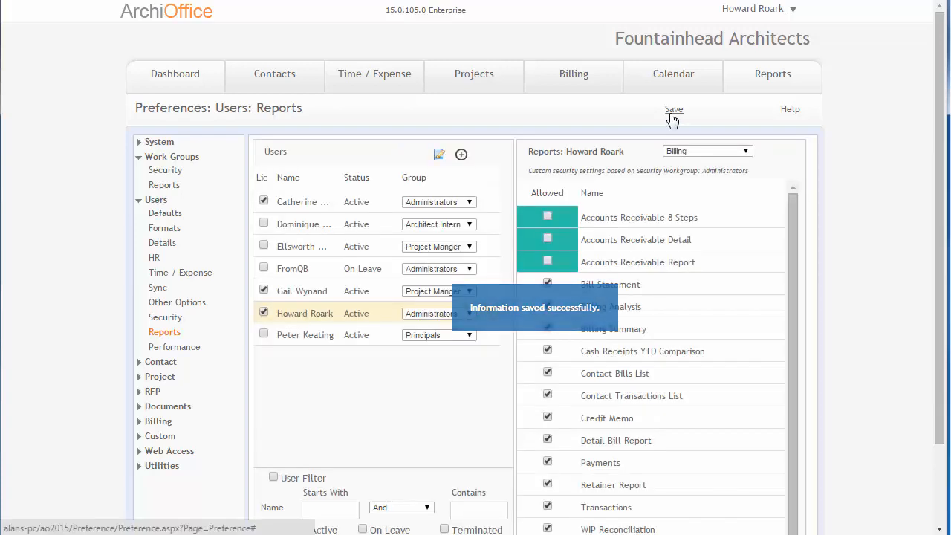
Check which Billing reports are available among the standard reports, collapsing the Projects category.
left_click(776, 81)
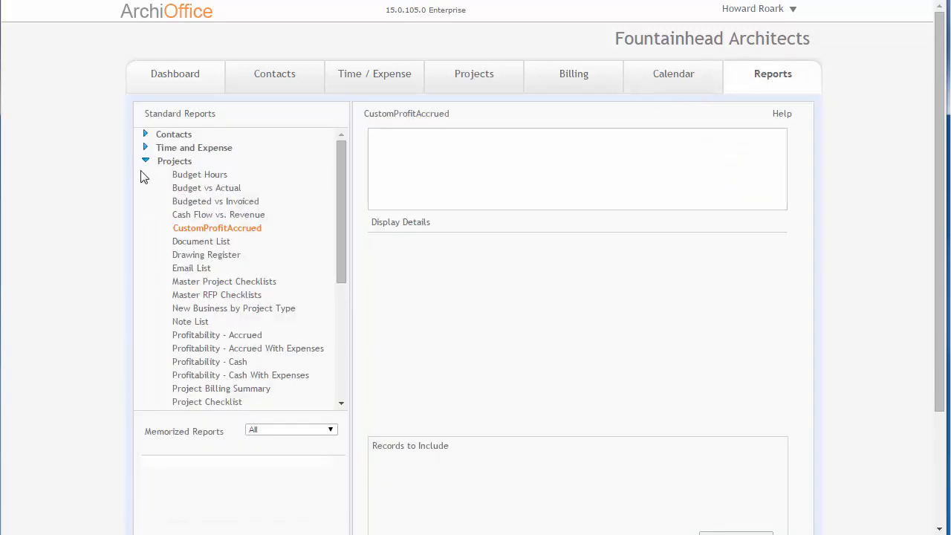
left_click(146, 162)
left_click(145, 176)
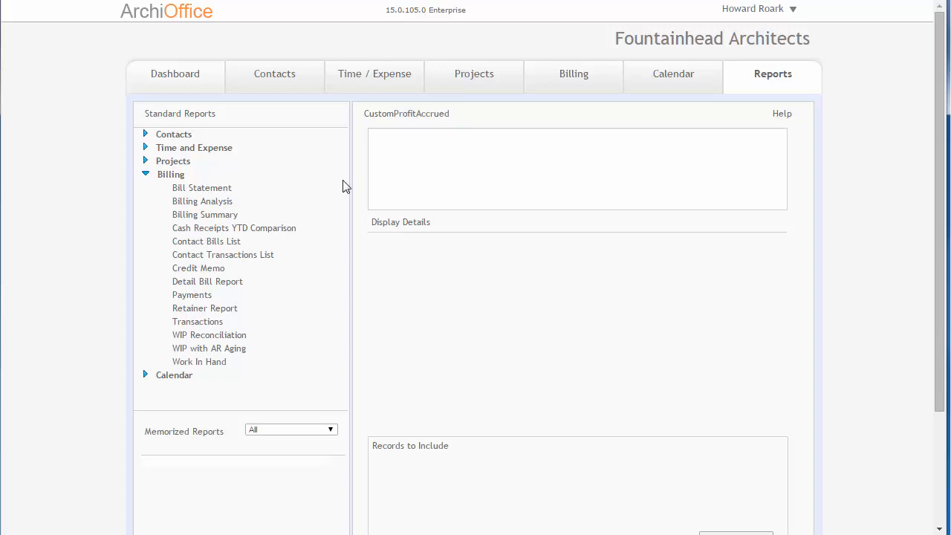
Allow the Accounts Receivable 8 Steps, Detail and Report billing reports again in the signed-in user's report preferences and save.
left_click(752, 9)
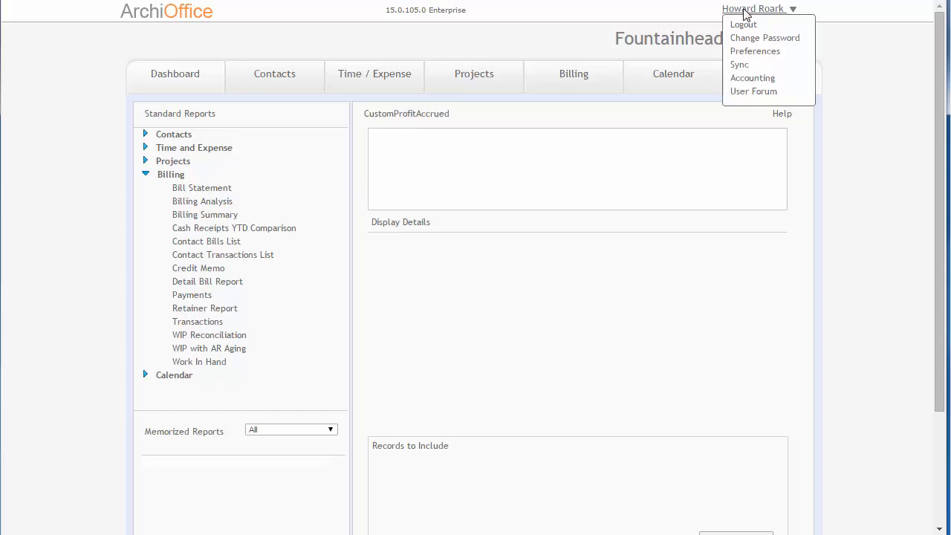
left_click(746, 50)
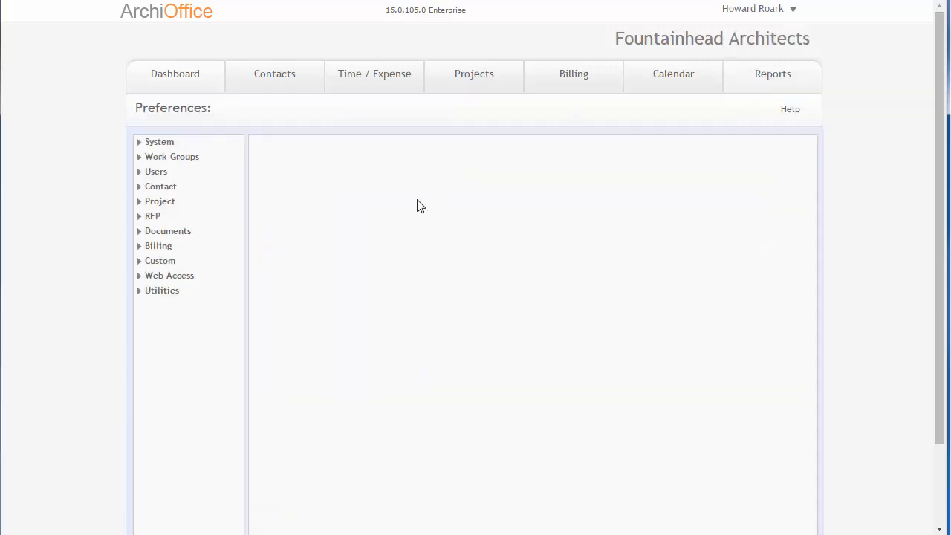
left_click(158, 174)
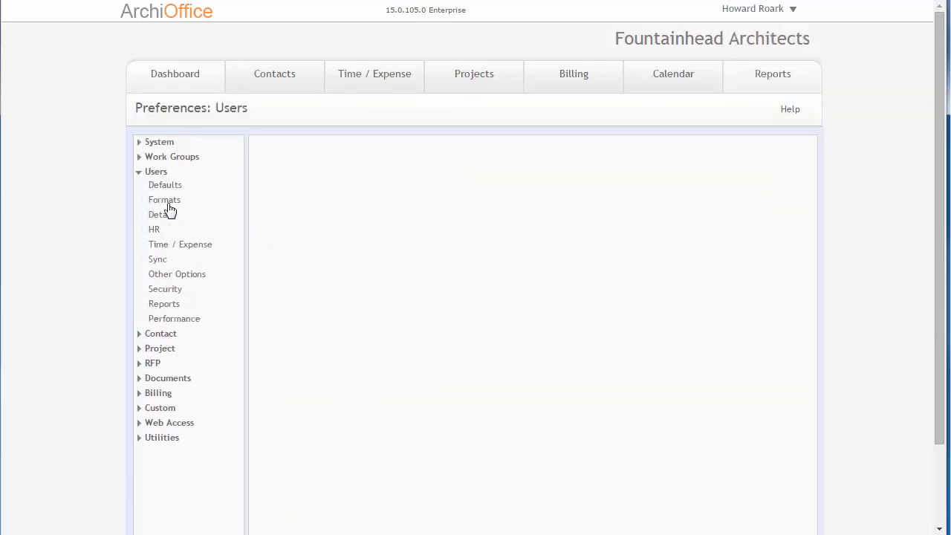
left_click(168, 304)
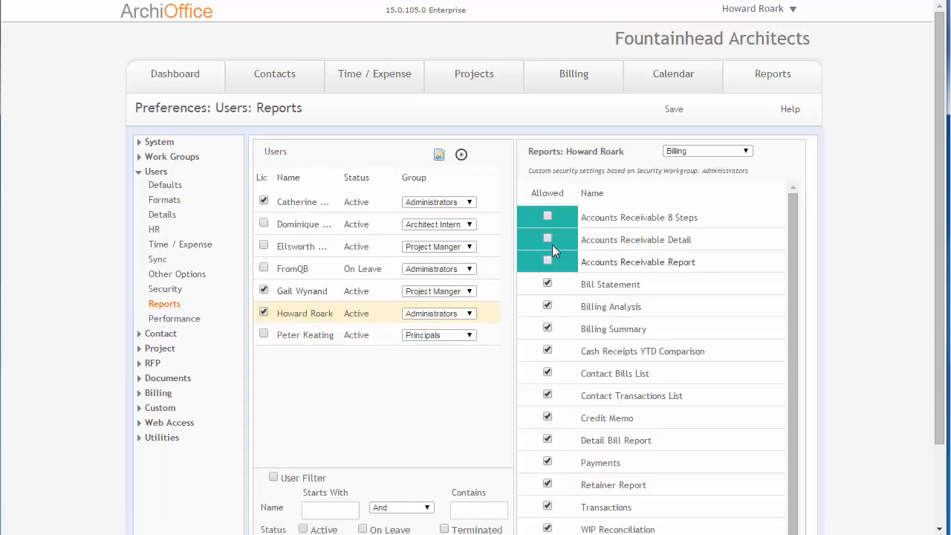
left_click(547, 216)
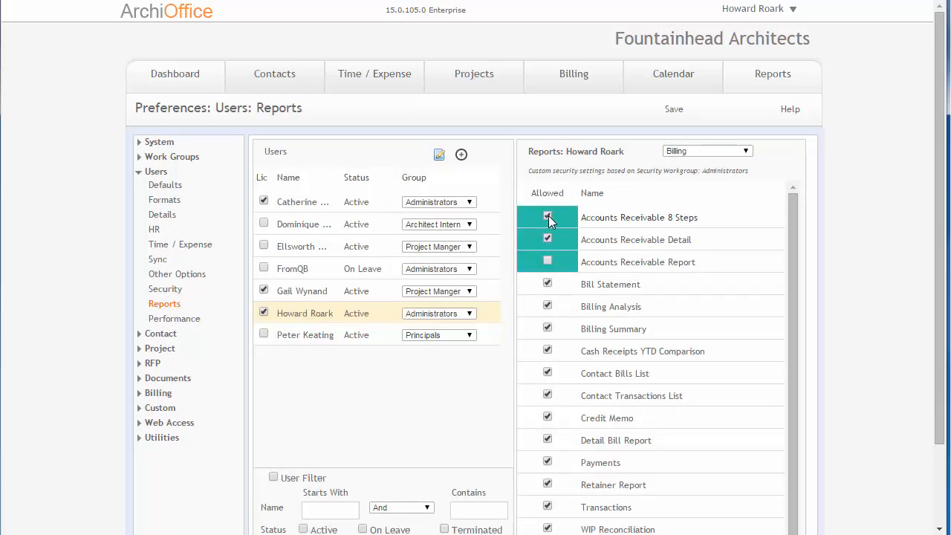
left_click(547, 261)
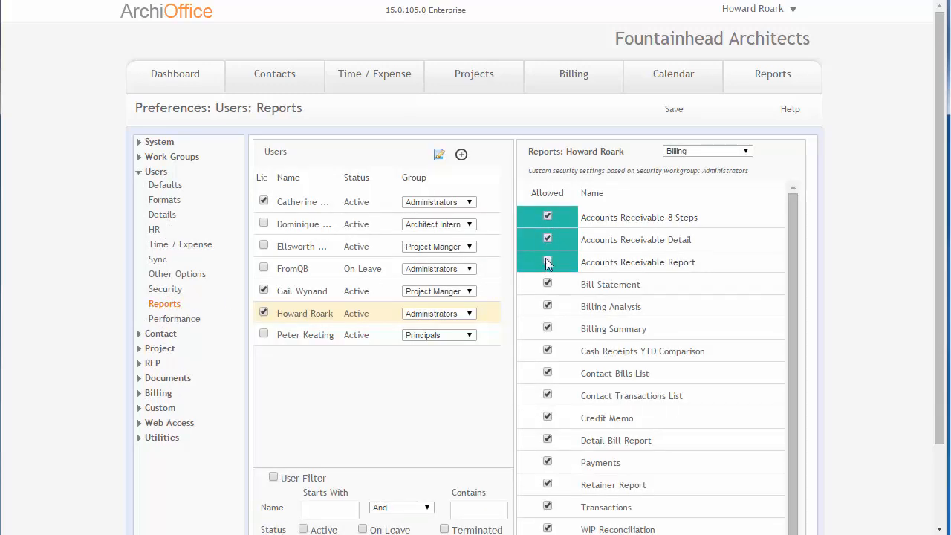
left_click(674, 109)
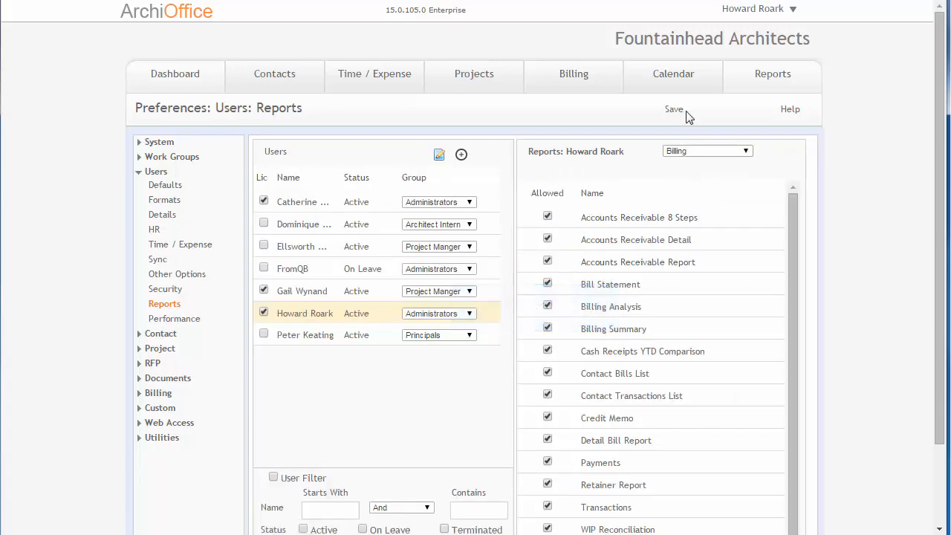
Check the standard Billing reports again for the three Accounts Receivable reports.
left_click(752, 11)
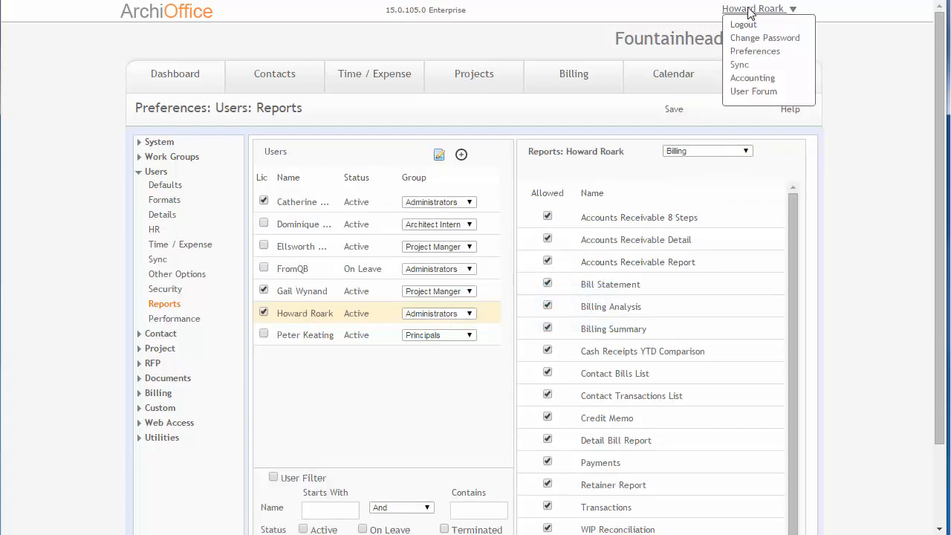
left_click(759, 80)
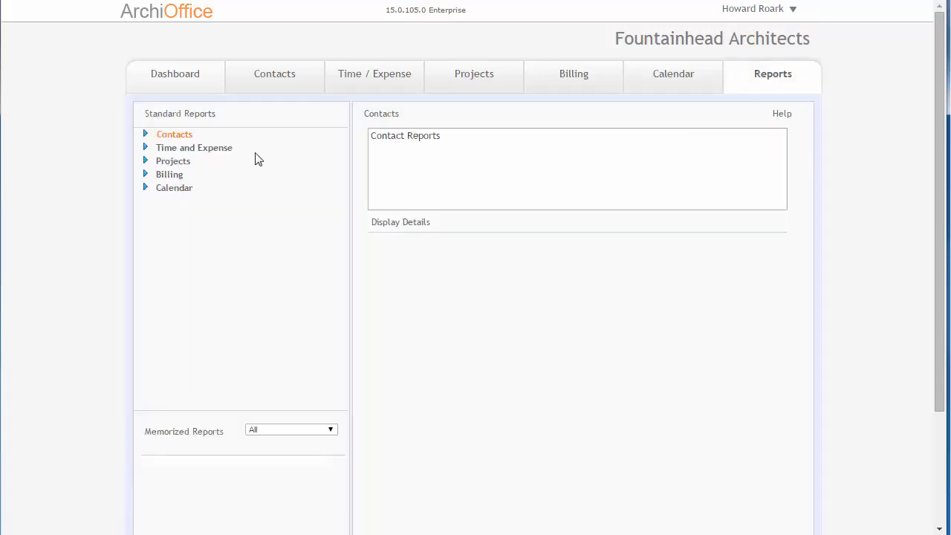
left_click(165, 176)
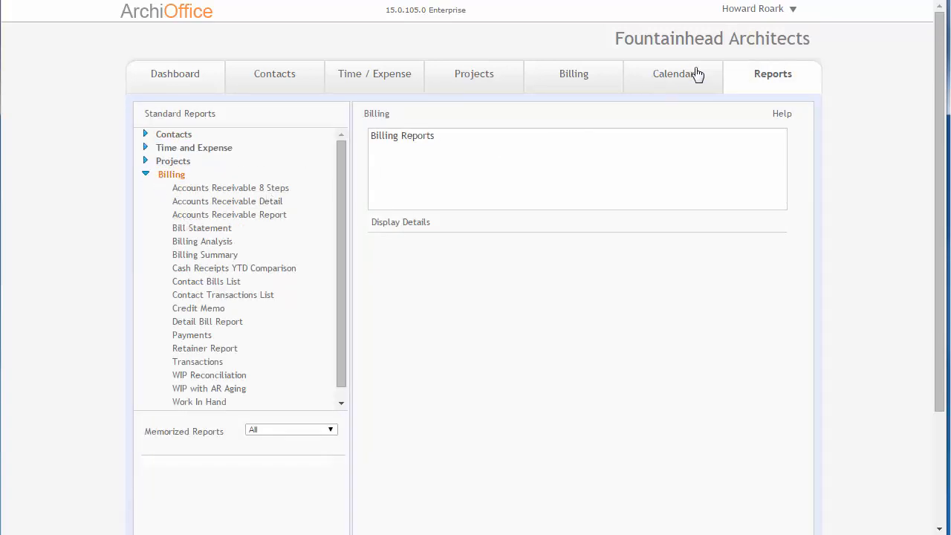
Return to the preferences and expand the Users settings.
left_click(747, 9)
left_click(747, 51)
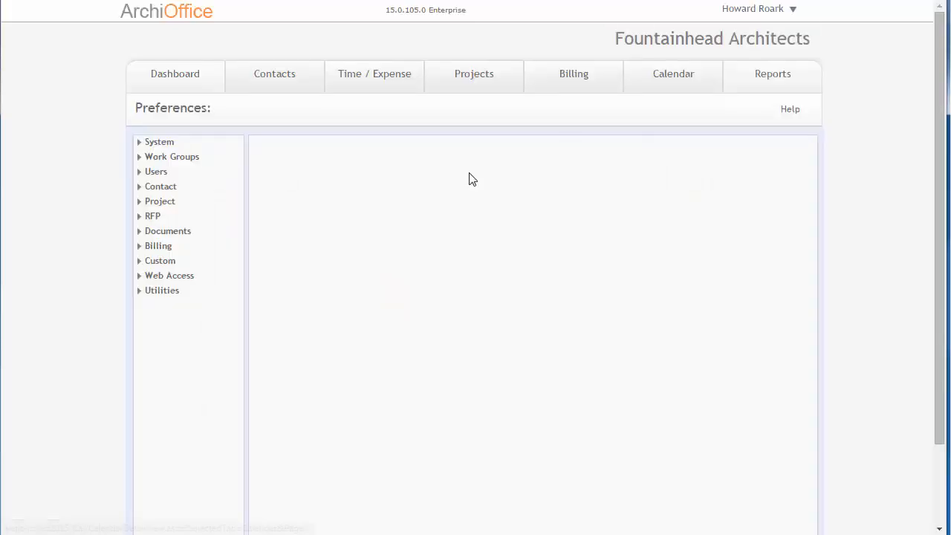
left_click(162, 174)
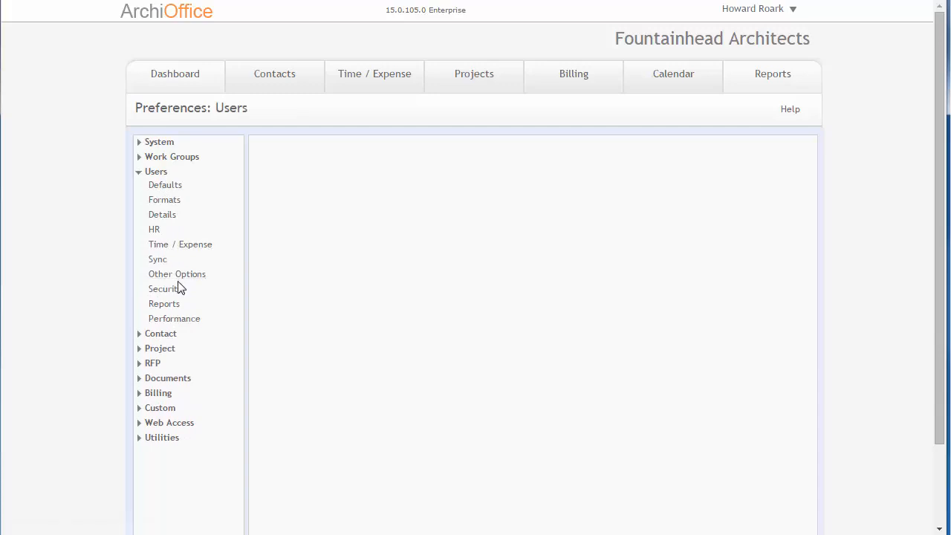